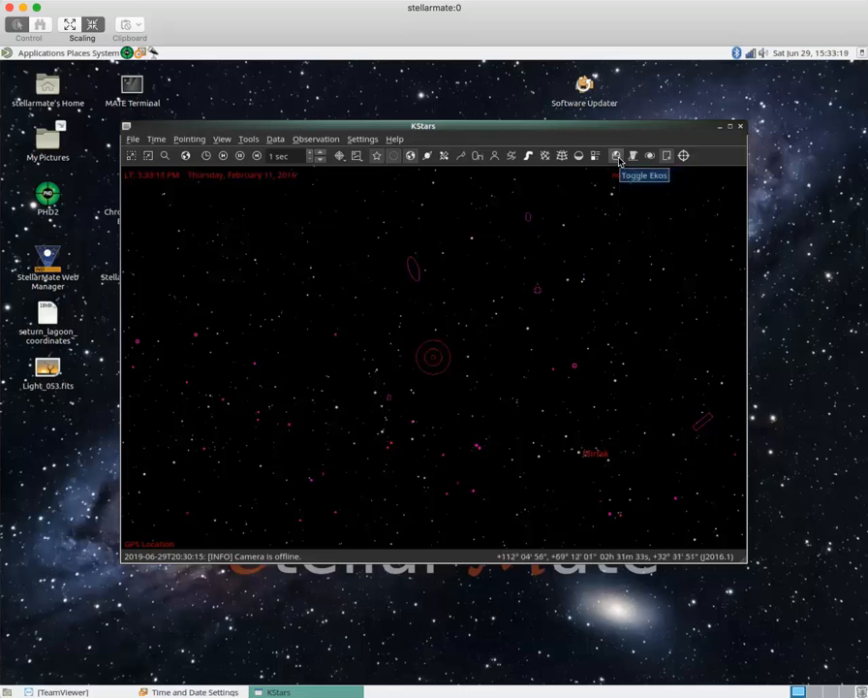
- Open the Ekos window and bring up the Profile Editor for the 'K5 only' equipment profile
{"action": "left_click", "coordinate": [618, 157]}
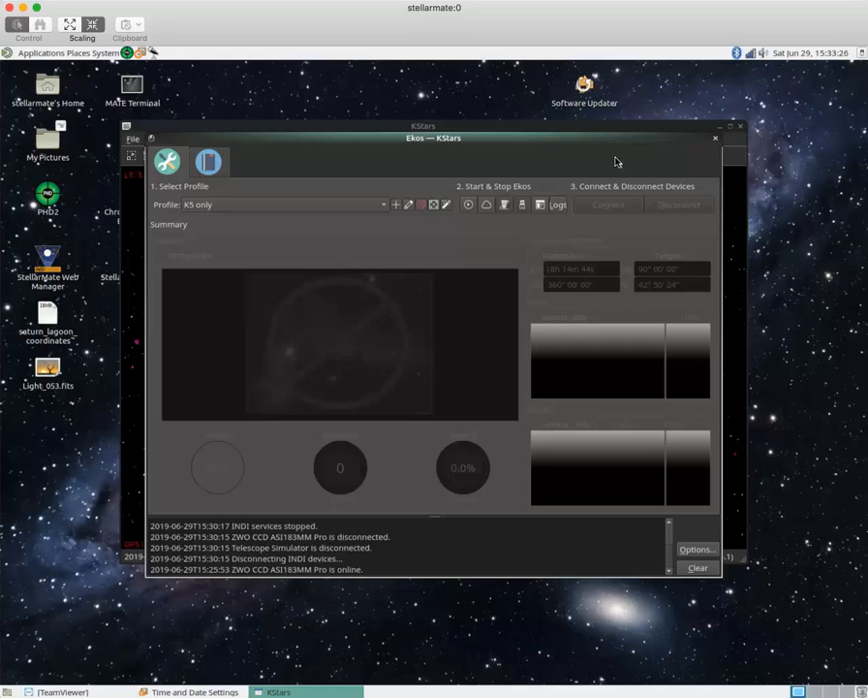
{"action": "left_click", "coordinate": [409, 207]}
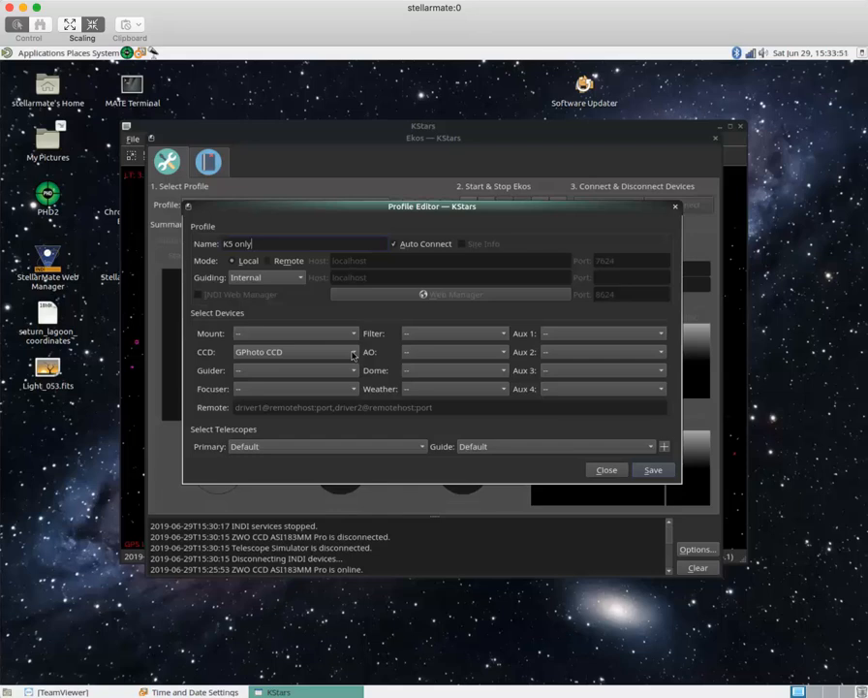
- Choose GPhoto CCD as the CCD camera driver in the K5 only profile
{"action": "left_click", "coordinate": [353, 353]}
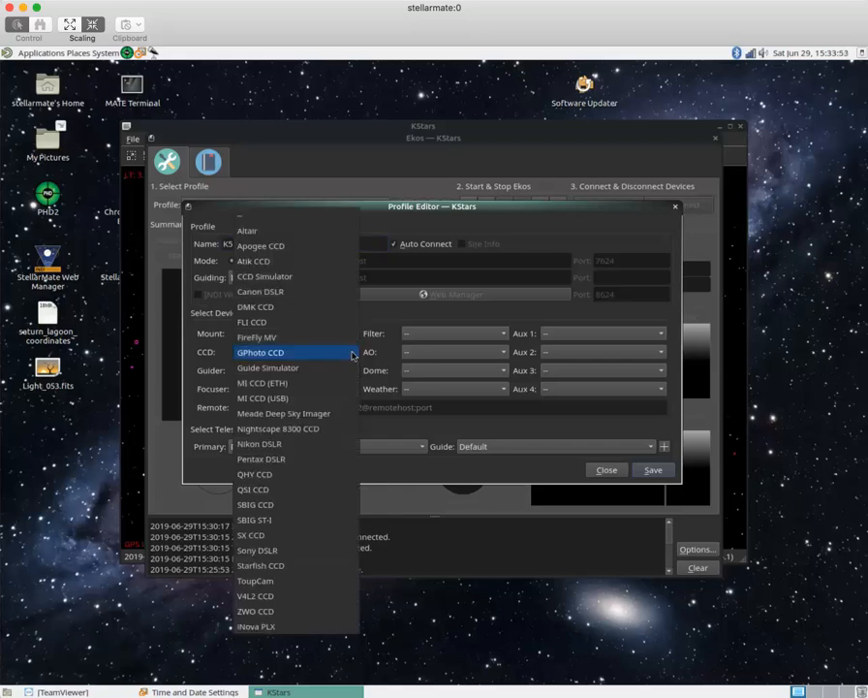
{"action": "left_click", "coordinate": [353, 354]}
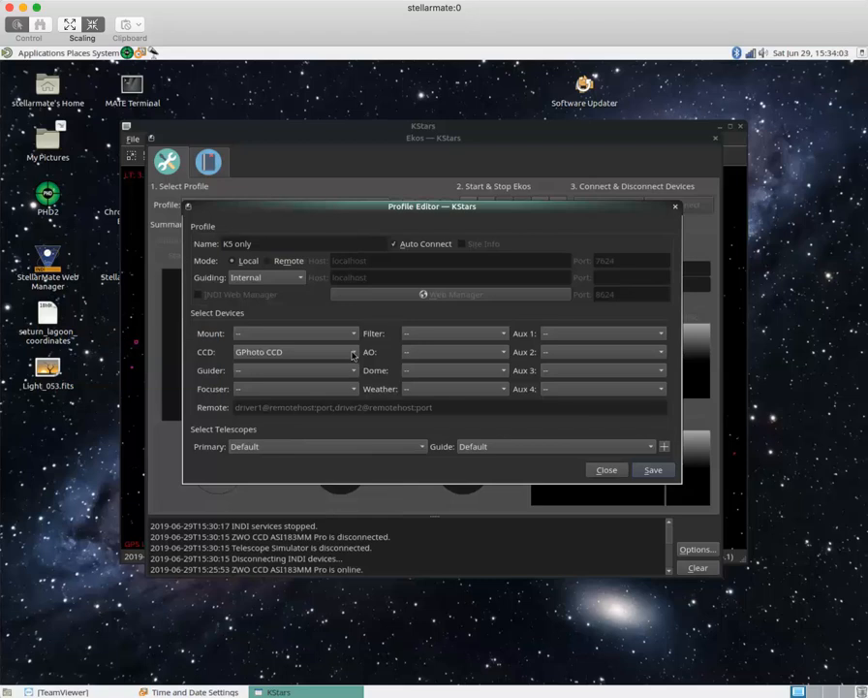
- Save the K5 only profile and start Ekos so the GPhoto CCD driver connects
{"action": "left_click", "coordinate": [655, 470]}
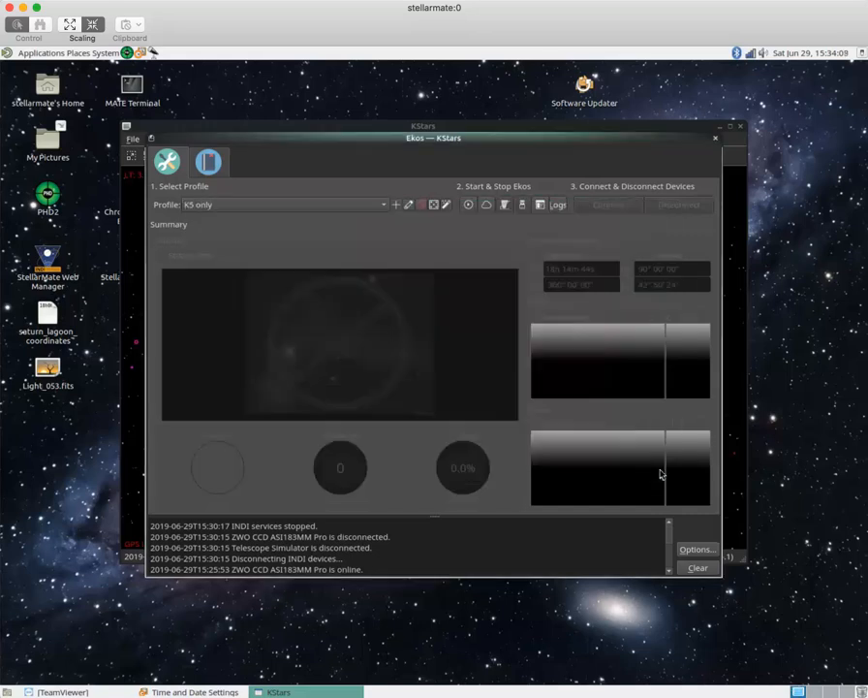
{"action": "left_click", "coordinate": [469, 206]}
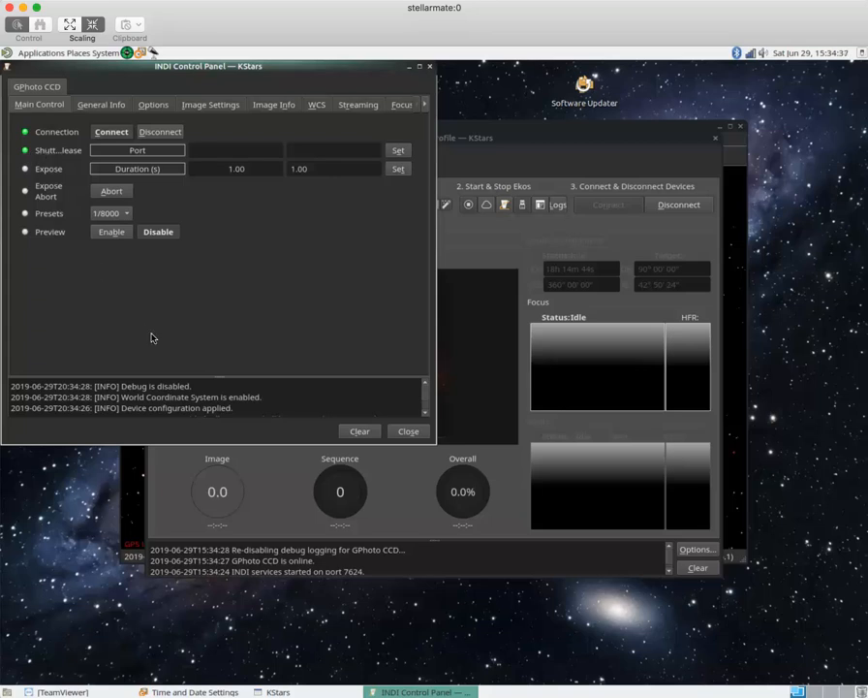
{"action": "scroll", "coordinate": [247, 407], "scroll_direction": "down", "scroll_amount": 1}
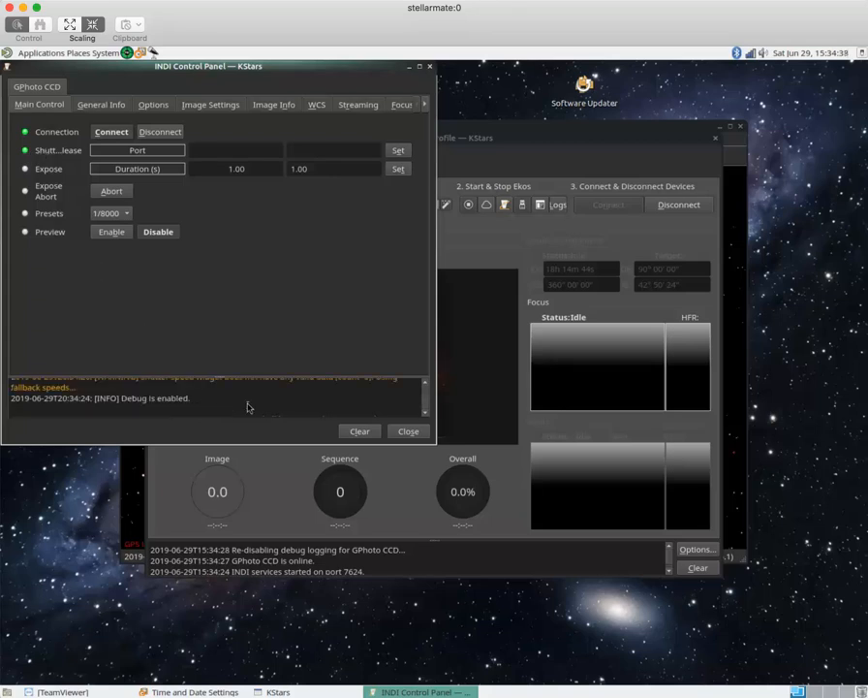
{"action": "scroll", "coordinate": [247, 407], "scroll_direction": "up", "scroll_amount": 2}
{"action": "scroll", "coordinate": [247, 407], "scroll_direction": "down", "scroll_amount": 2}
{"action": "scroll", "coordinate": [247, 407], "scroll_direction": "up", "scroll_amount": 1}
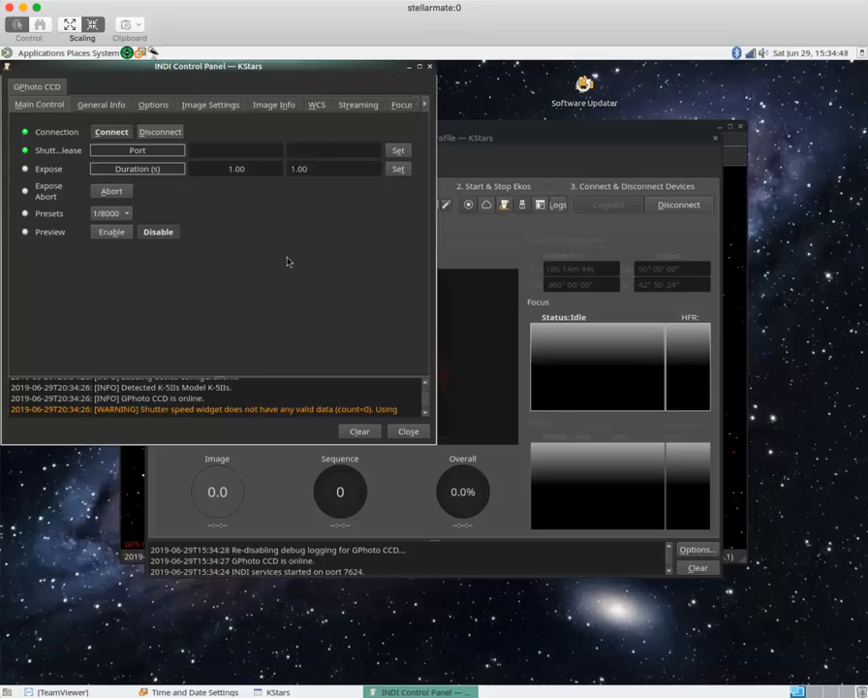
- Review GPhoto CCD's General Info, Options, Image Settings and Image Info pages, then close the INDI panel
{"action": "left_click", "coordinate": [102, 105]}
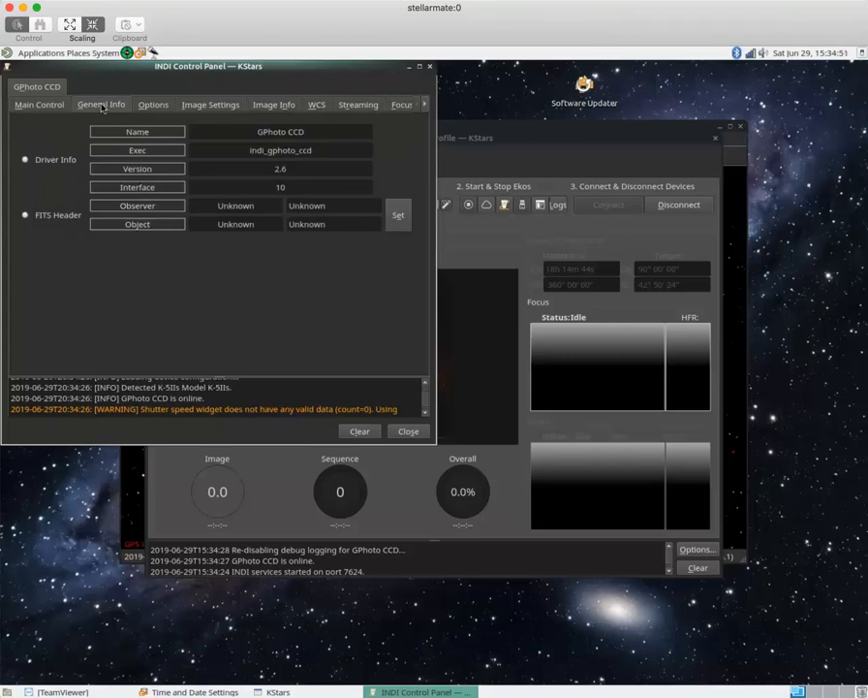
{"action": "left_click", "coordinate": [152, 106]}
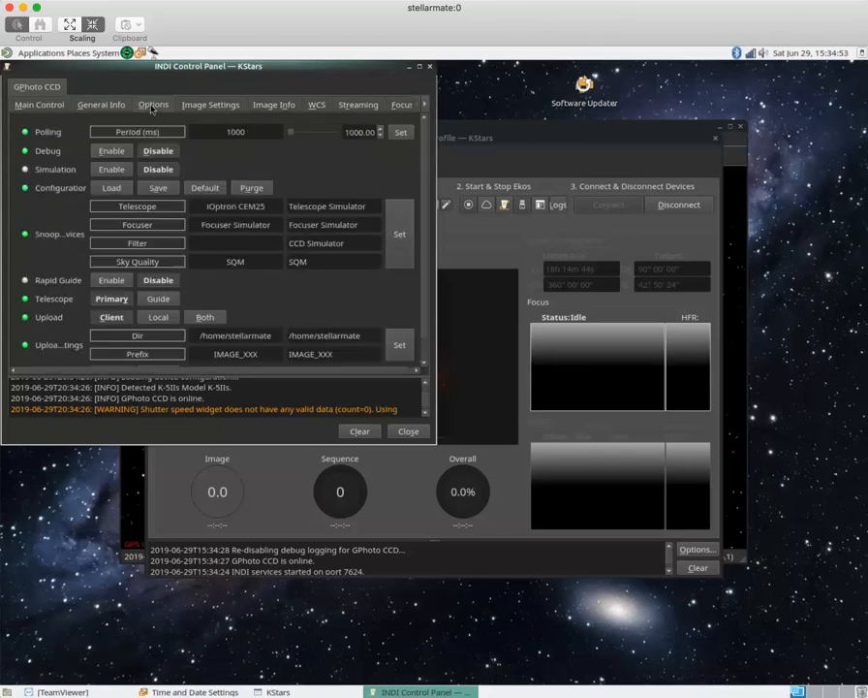
{"action": "left_click", "coordinate": [214, 108]}
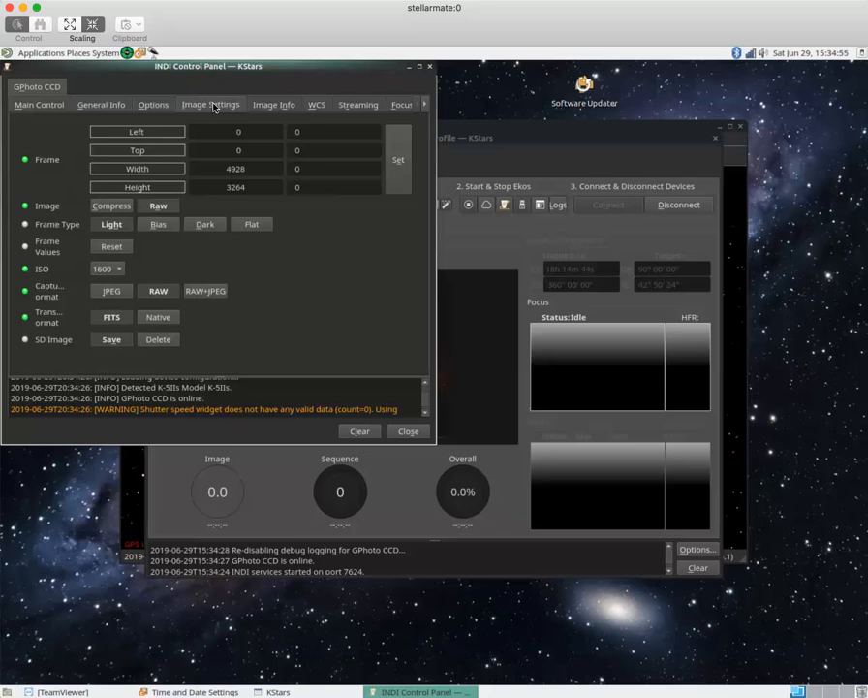
{"action": "left_click", "coordinate": [273, 109]}
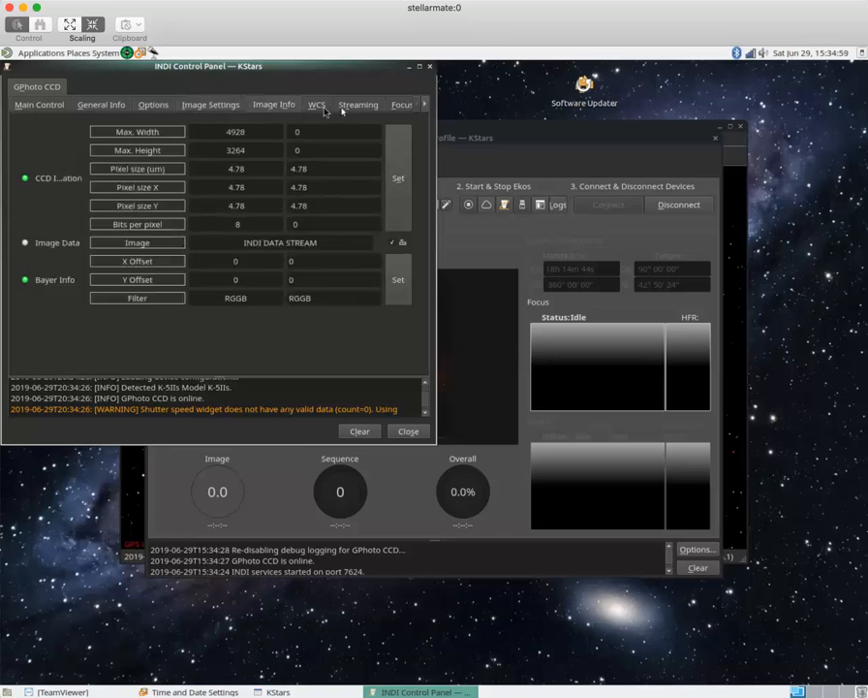
{"action": "left_click", "coordinate": [424, 107]}
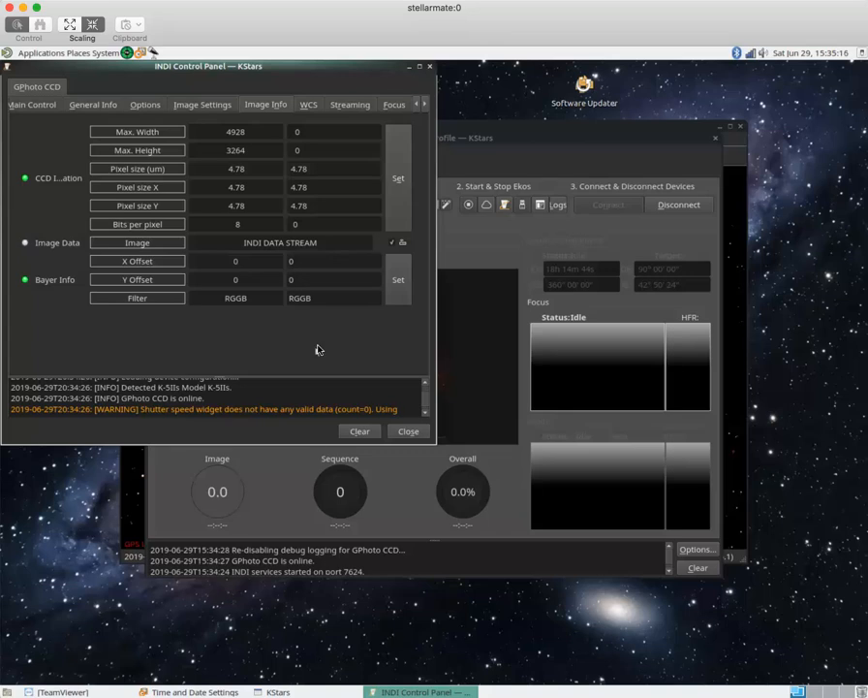
{"action": "left_click", "coordinate": [411, 434]}
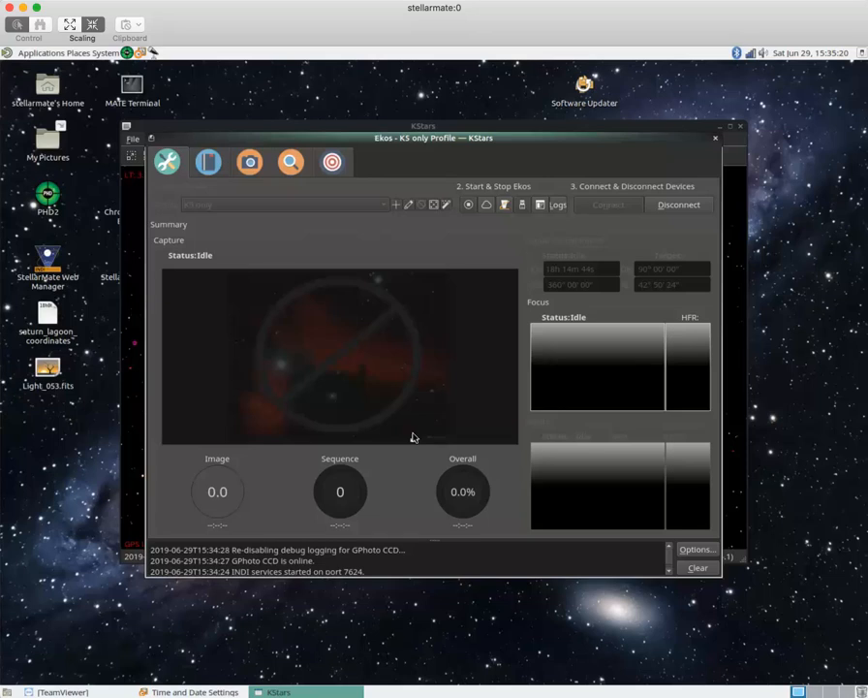
- Switch Ekos to the Capture module showing GPhoto CCD's 1-second Light, ISO 1600 settings
{"action": "left_click", "coordinate": [248, 165]}
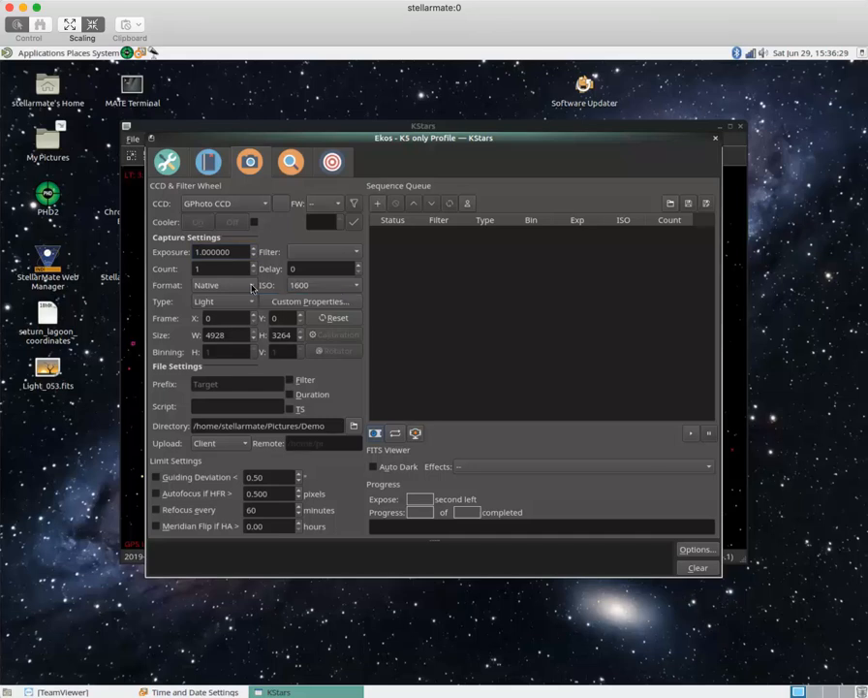
{"action": "left_click", "coordinate": [252, 288]}
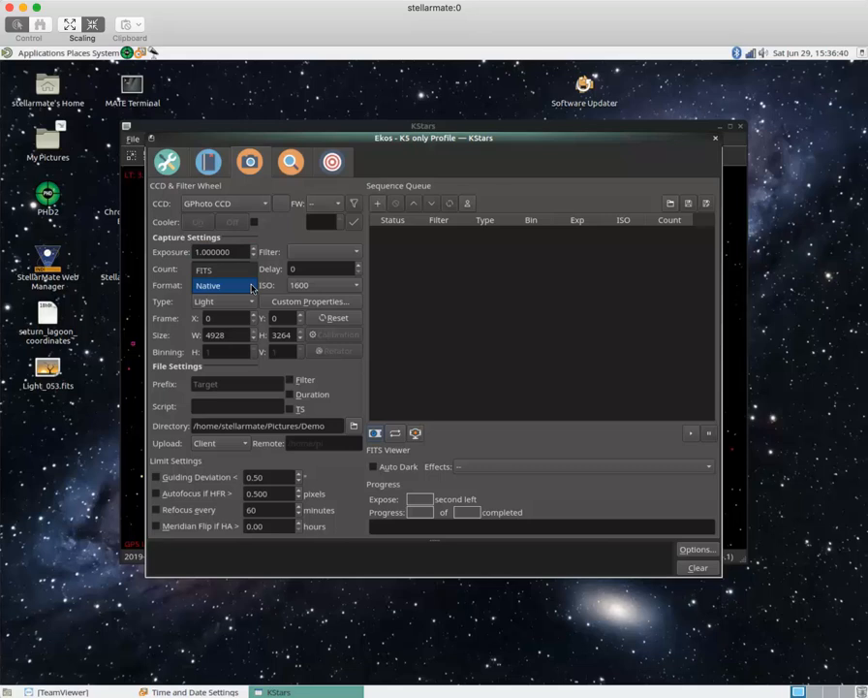
{"action": "left_click", "coordinate": [251, 288]}
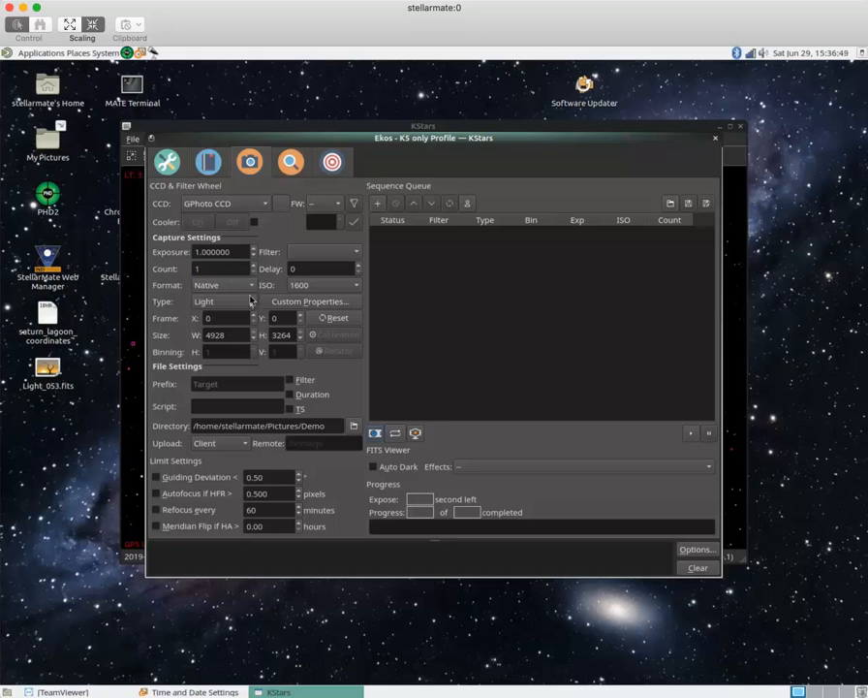
{"action": "left_click", "coordinate": [251, 302]}
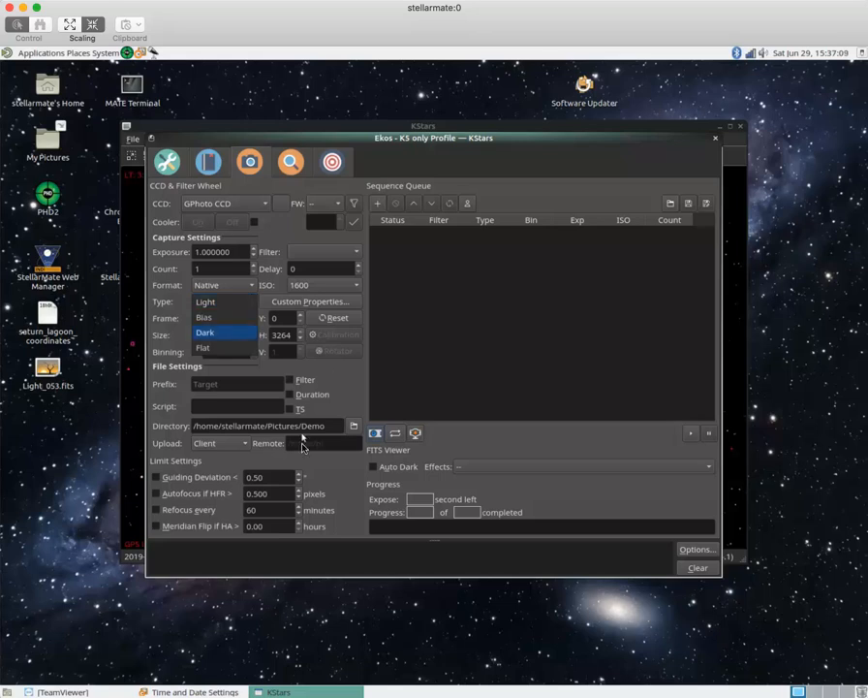
{"action": "left_click", "coordinate": [221, 302]}
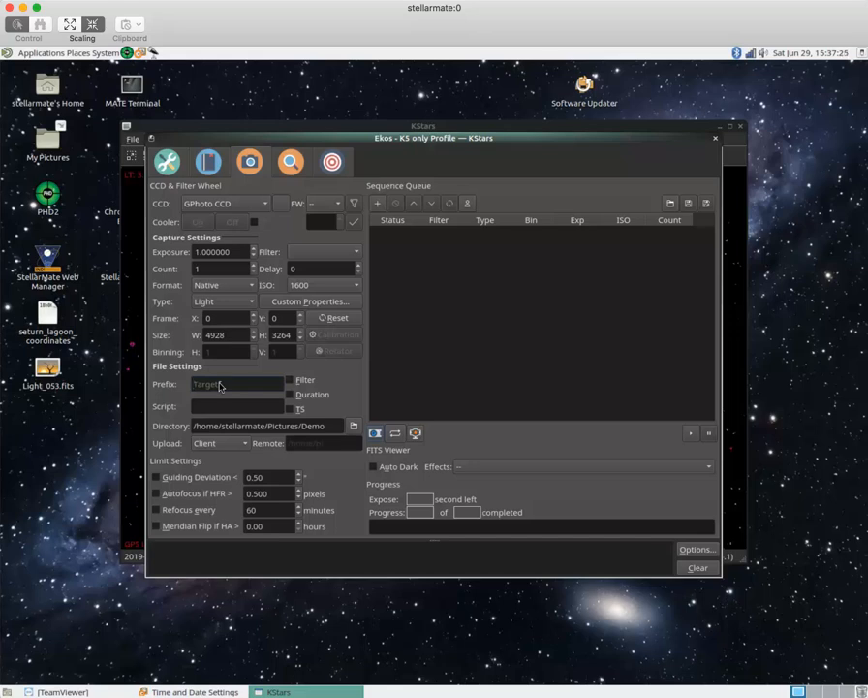
- Set the capture file prefix to 'demo' and append duration and timestamp to file names
{"action": "type", "text": "demo"}
{"action": "left_click", "coordinate": [289, 395]}
{"action": "left_click", "coordinate": [290, 409]}
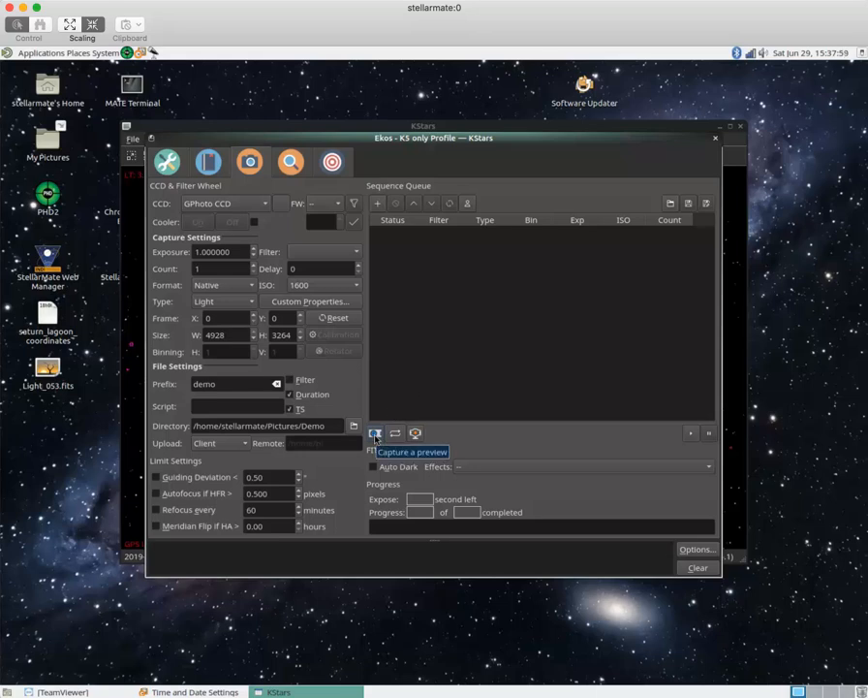
- Capture a 1-second preview frame, view it, then close it and delete the temporary file
{"action": "left_click", "coordinate": [375, 434]}
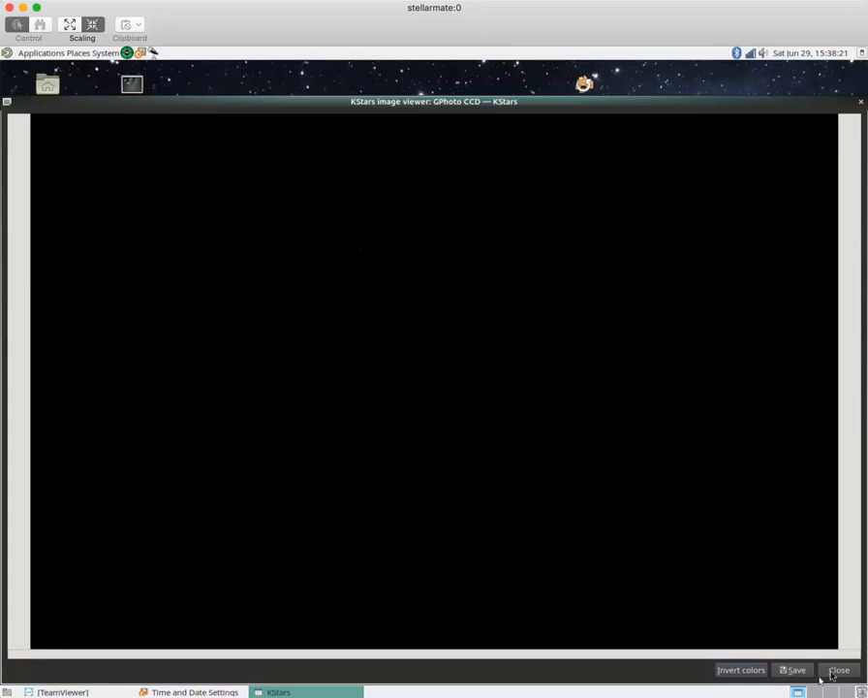
{"action": "left_click", "coordinate": [840, 670]}
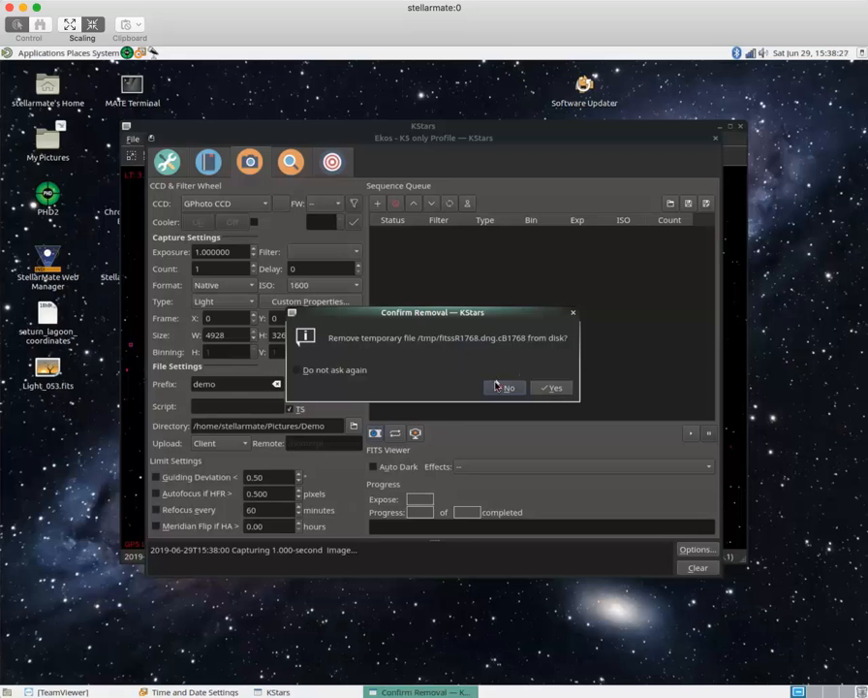
{"action": "left_click", "coordinate": [553, 388]}
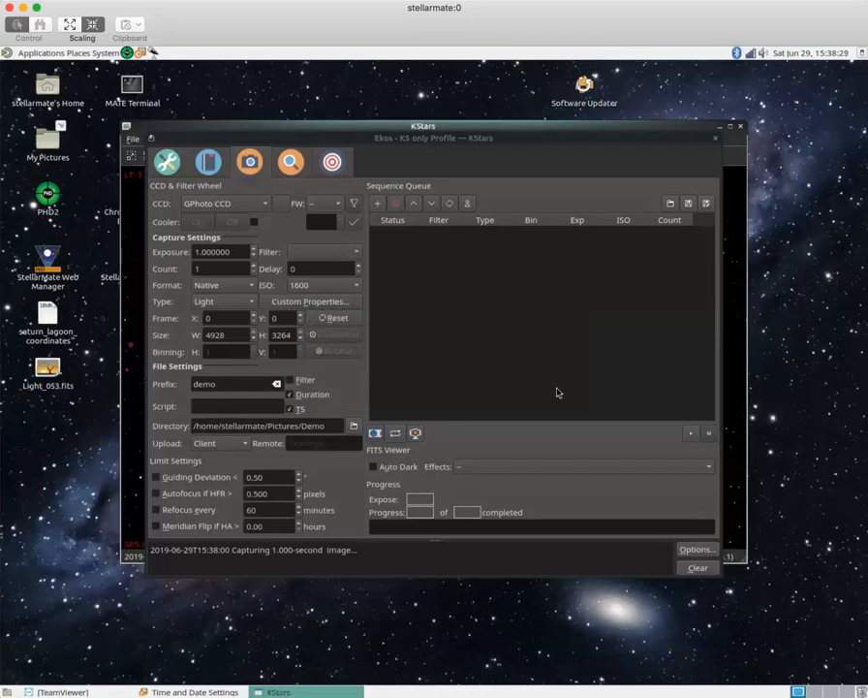
- Change the capture format to FITS and take a new 1-second preview into the FITS Viewer
{"action": "left_click", "coordinate": [250, 285]}
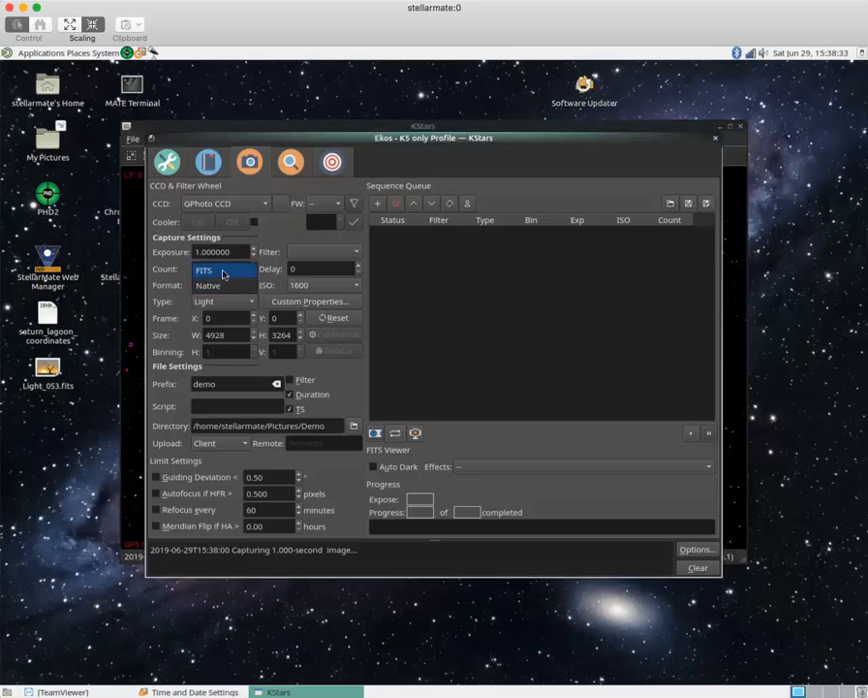
{"action": "left_click", "coordinate": [225, 271]}
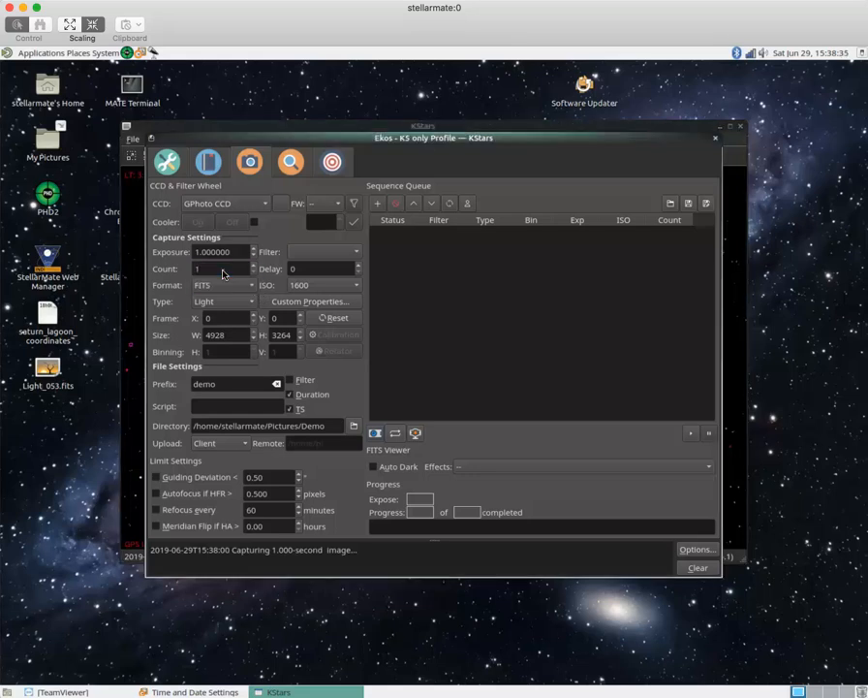
{"action": "left_click", "coordinate": [376, 434]}
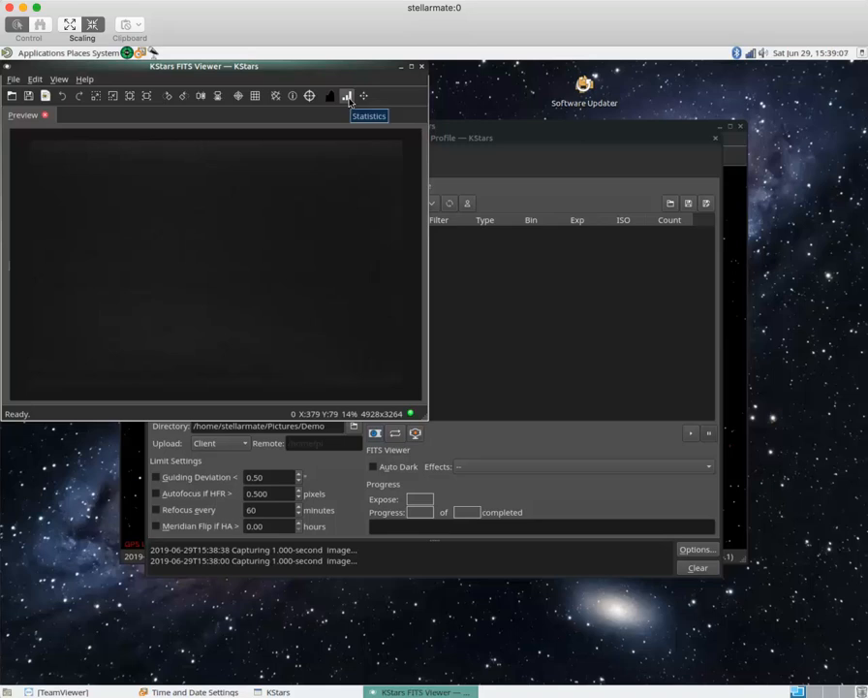
- Show the preview's image statistics, auto-stretch it, then close the FITS Viewer
{"action": "left_click", "coordinate": [348, 98]}
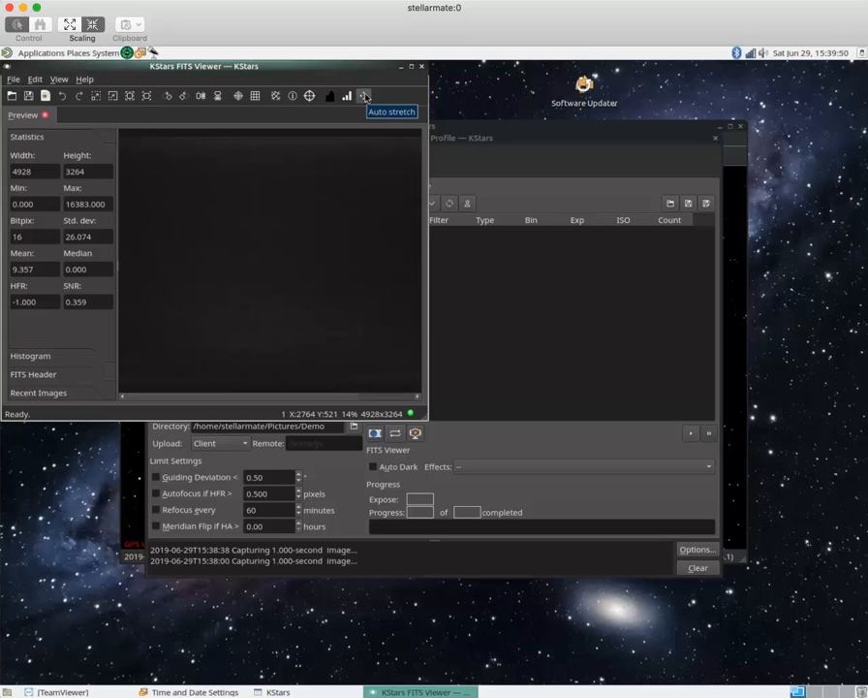
{"action": "left_click", "coordinate": [365, 98]}
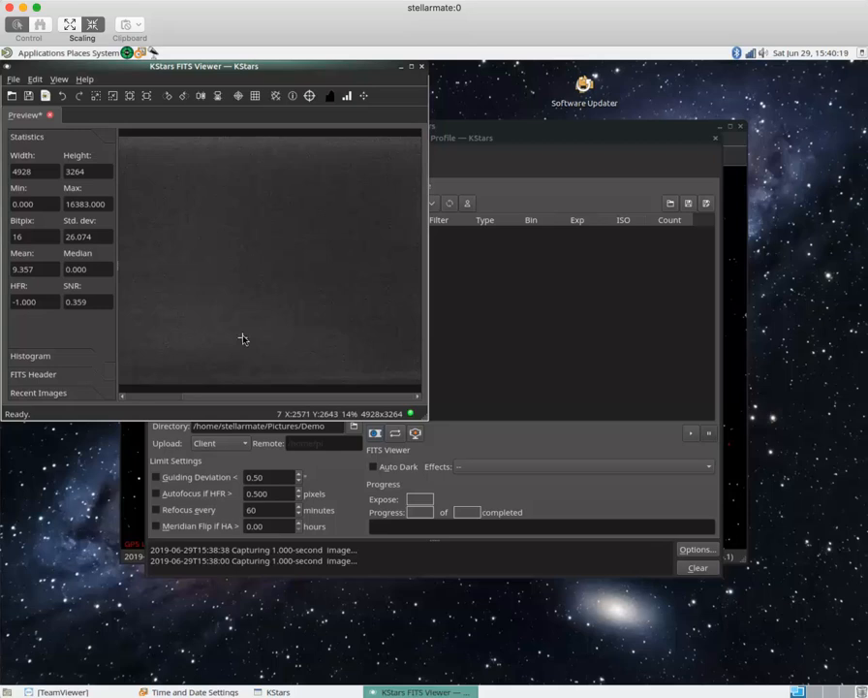
{"action": "left_click", "coordinate": [422, 69]}
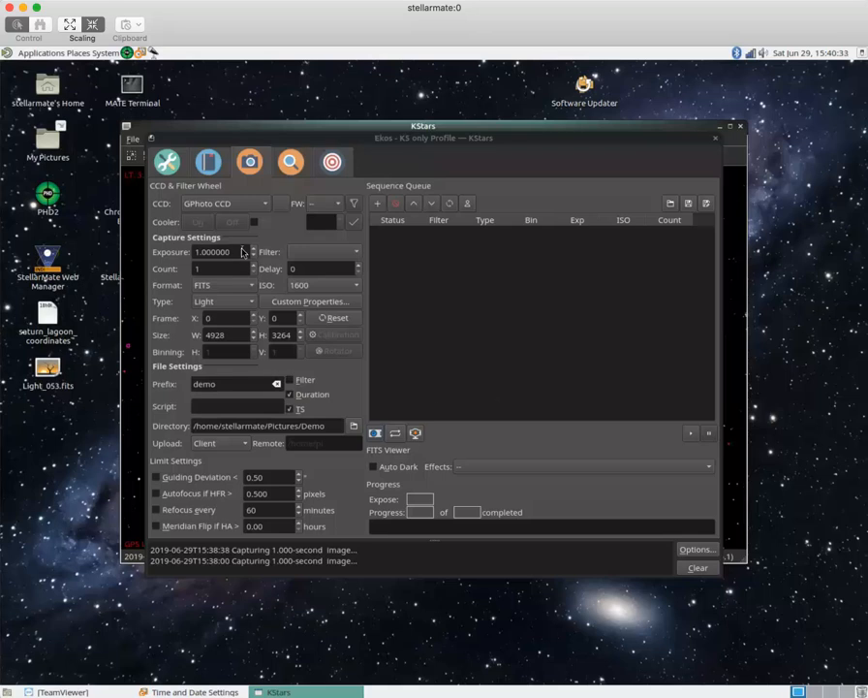
- Set light frames to 3-second exposure, count 10, Native format and ISO 1600
{"action": "left_click", "coordinate": [197, 255]}
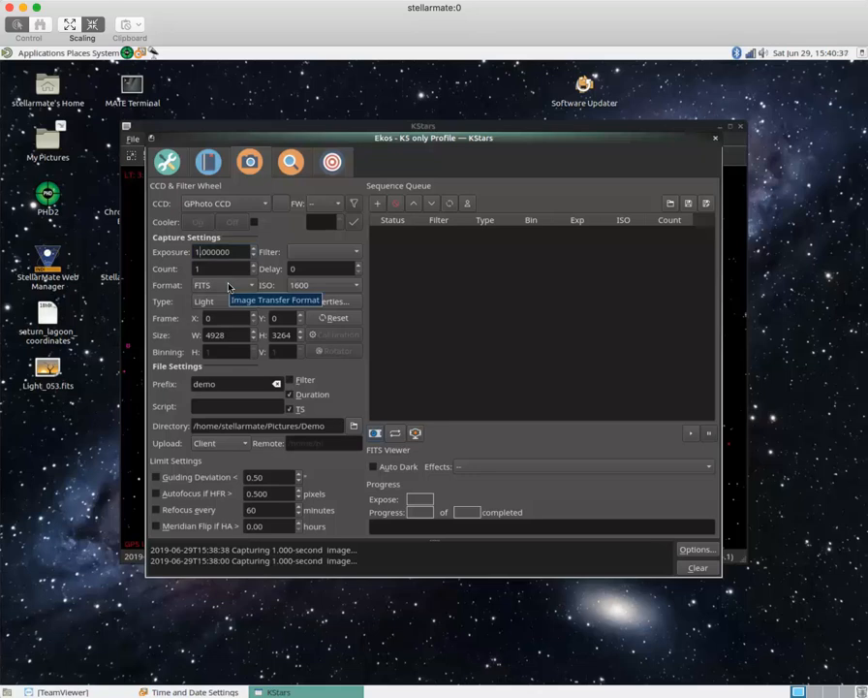
{"action": "key", "text": "Delete"}
{"action": "type", "text": "3"}
{"action": "left_click", "coordinate": [210, 273]}
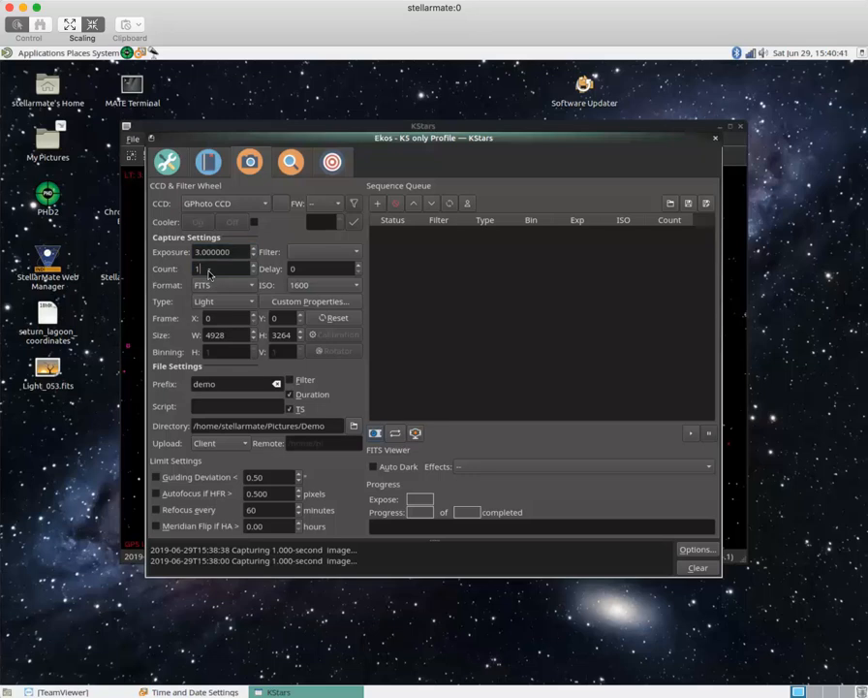
{"action": "type", "text": "0"}
{"action": "left_click", "coordinate": [252, 288]}
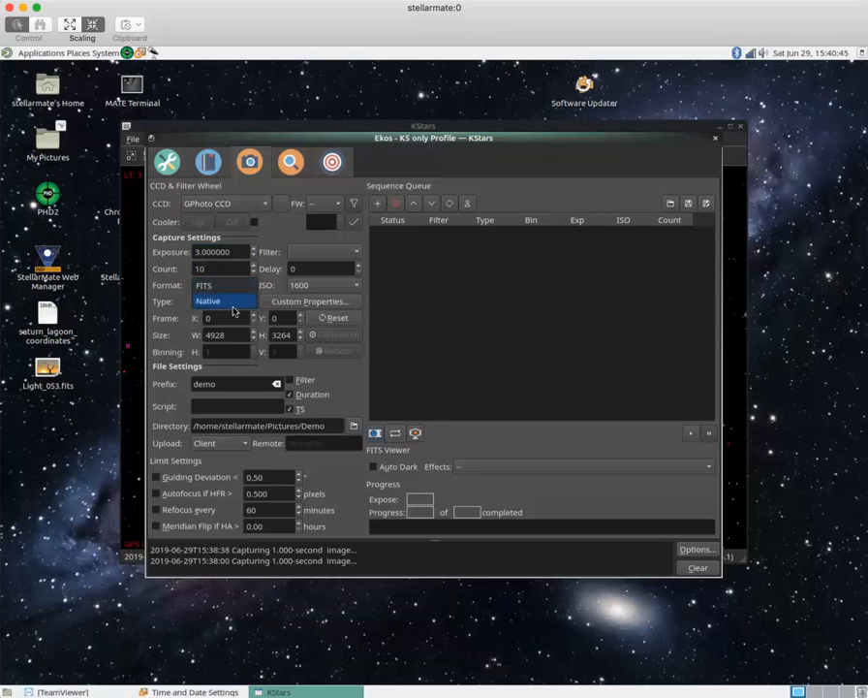
{"action": "left_click", "coordinate": [234, 305]}
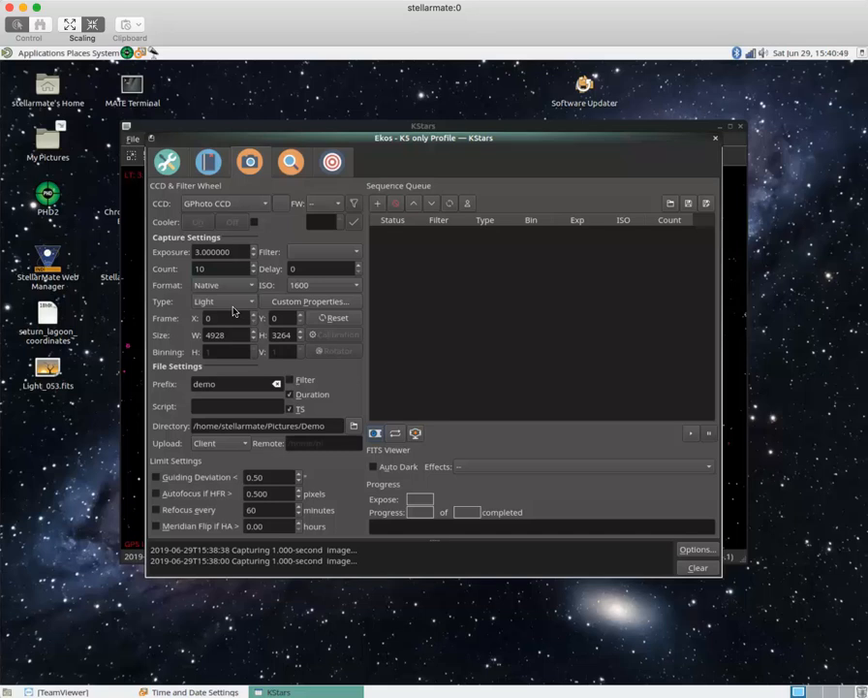
{"action": "left_click", "coordinate": [358, 285]}
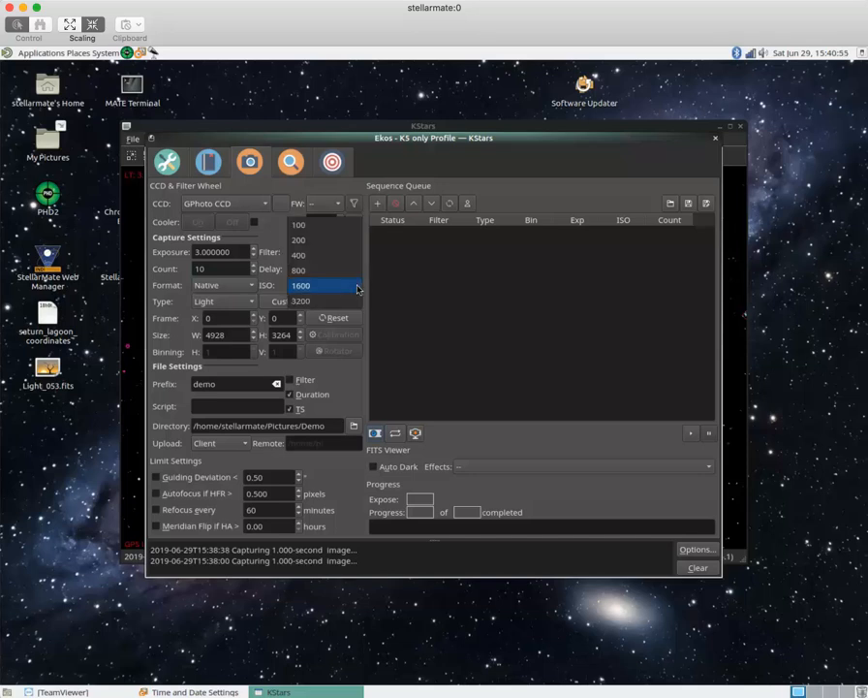
{"action": "left_click", "coordinate": [357, 286]}
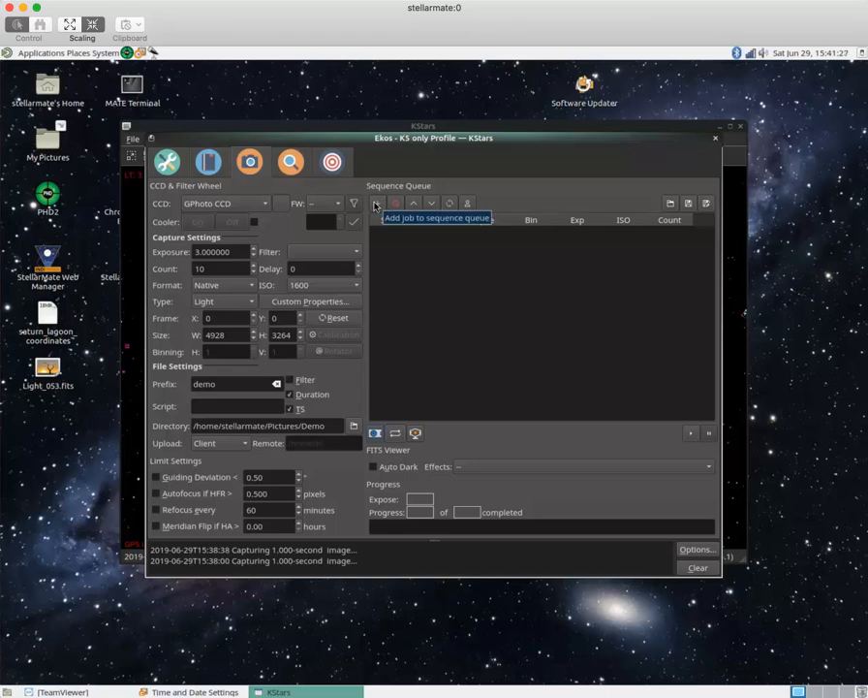
- Queue the ten 3-second light job, then a second light job of five 0.5-second exposures
{"action": "left_click", "coordinate": [376, 204]}
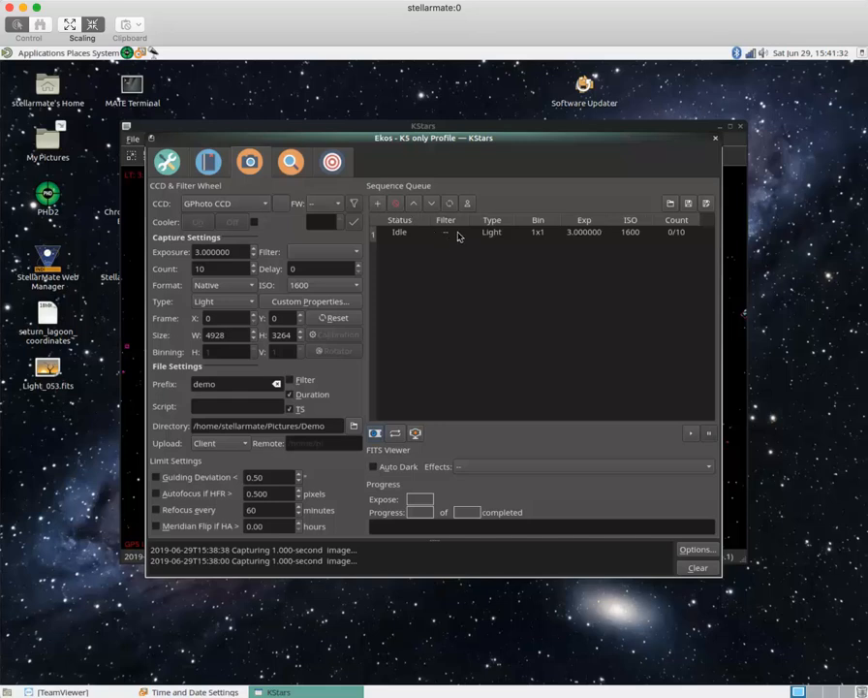
{"action": "left_click", "coordinate": [198, 252]}
{"action": "key", "text": "BackSpace"}
{"action": "type", "text": "0"}
{"action": "key", "text": "Right"}
{"action": "key", "text": "Right"}
{"action": "key", "text": "BackSpace"}
{"action": "type", "text": "5"}
{"action": "left_click", "coordinate": [215, 270]}
{"action": "key", "text": "BackSpace"}
{"action": "key", "text": "BackSpace"}
{"action": "type", "text": "5"}
{"action": "left_click", "coordinate": [378, 204]}
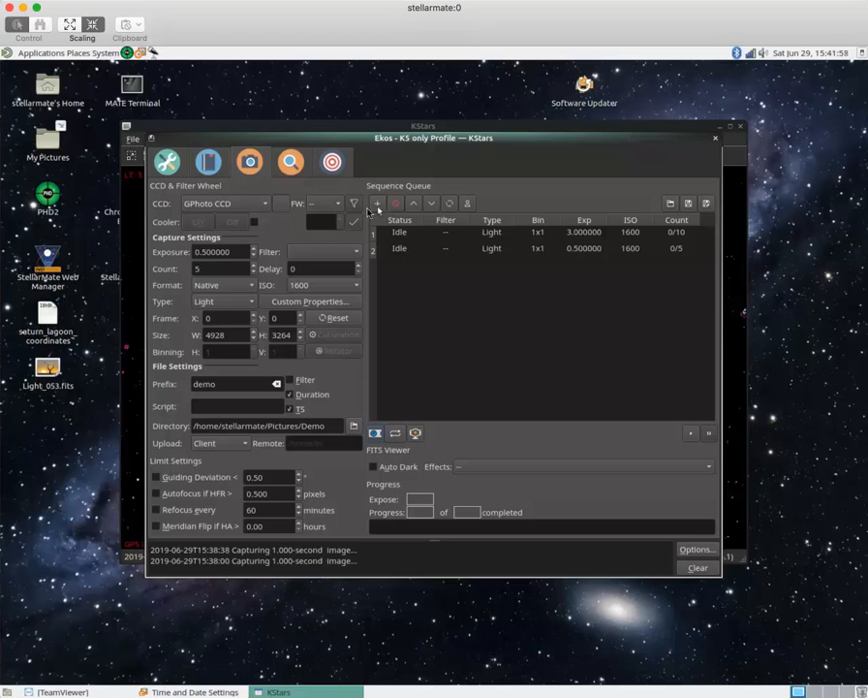
- Switch frame type to Dark and queue five-frame dark jobs at 0.5 and 3 seconds
{"action": "left_click", "coordinate": [251, 304]}
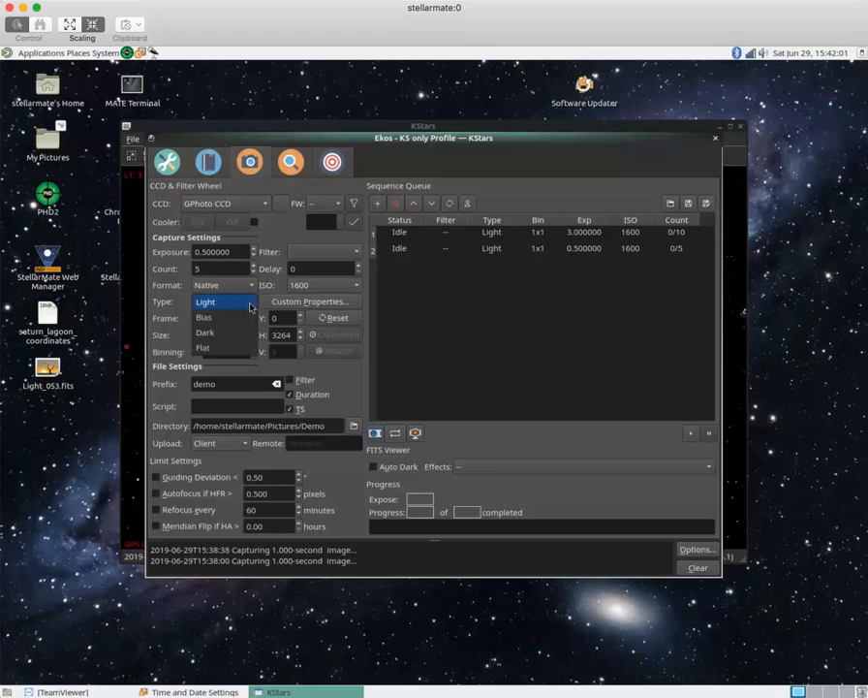
{"action": "left_click", "coordinate": [235, 336]}
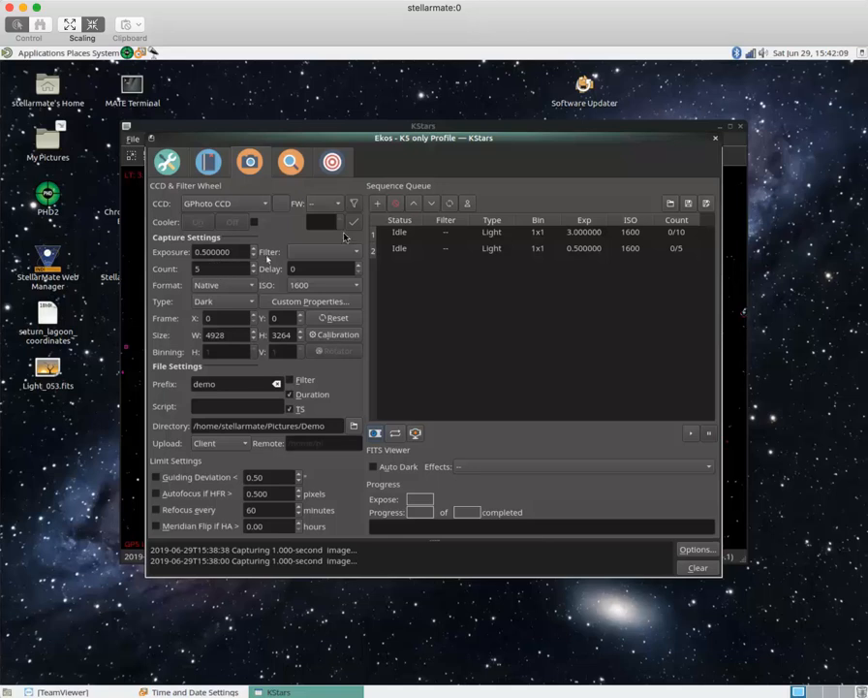
{"action": "left_click", "coordinate": [379, 204]}
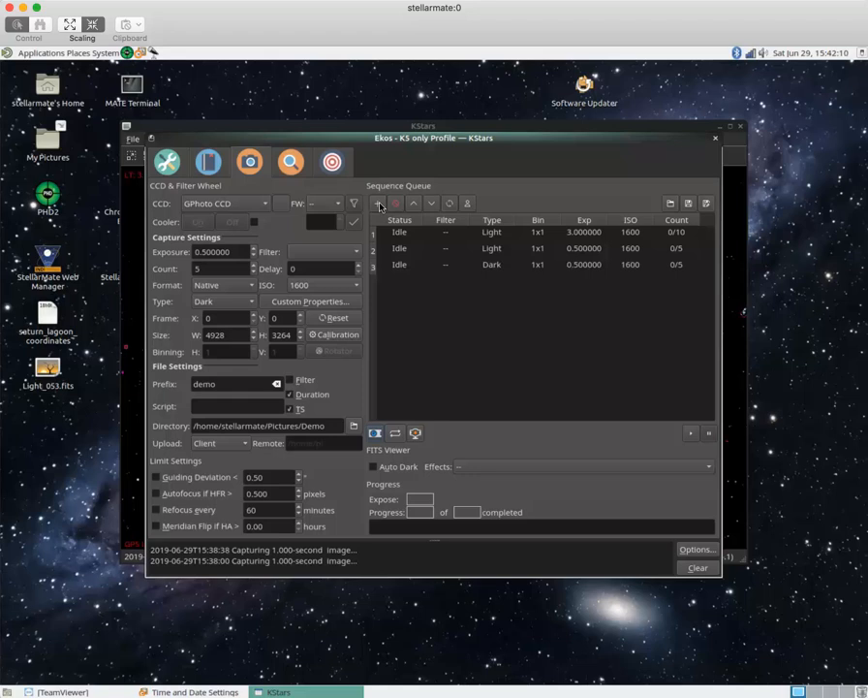
{"action": "left_click", "coordinate": [205, 253]}
{"action": "key", "text": "BackSpace"}
{"action": "key", "text": "BackSpace"}
{"action": "key", "text": "BackSpace"}
{"action": "type", "text": "."}
{"action": "type", "text": "3"}
{"action": "left_click", "coordinate": [379, 204]}
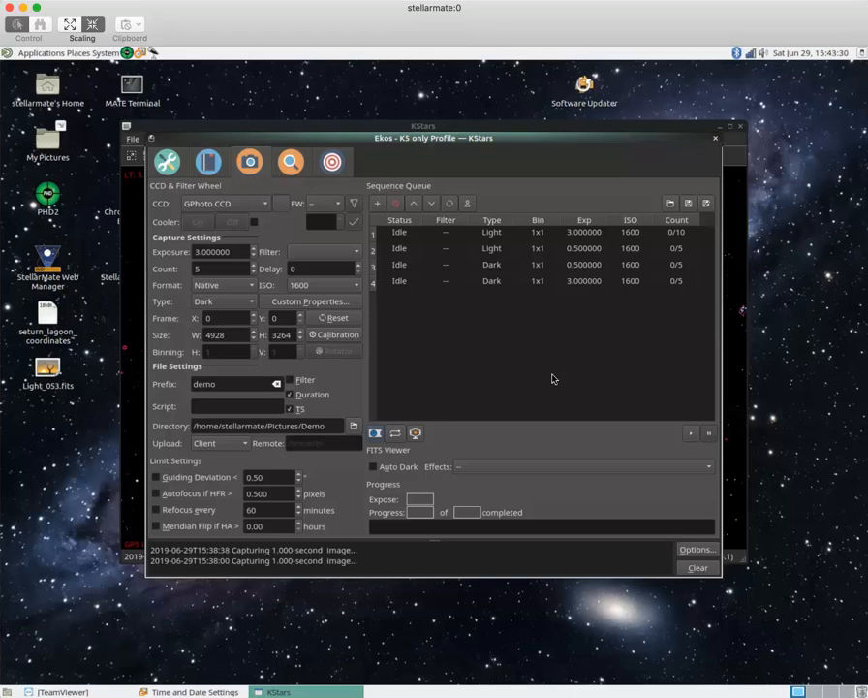
- Start the sequence so the ten 3-second light frames begin capturing
{"action": "left_click", "coordinate": [692, 435]}
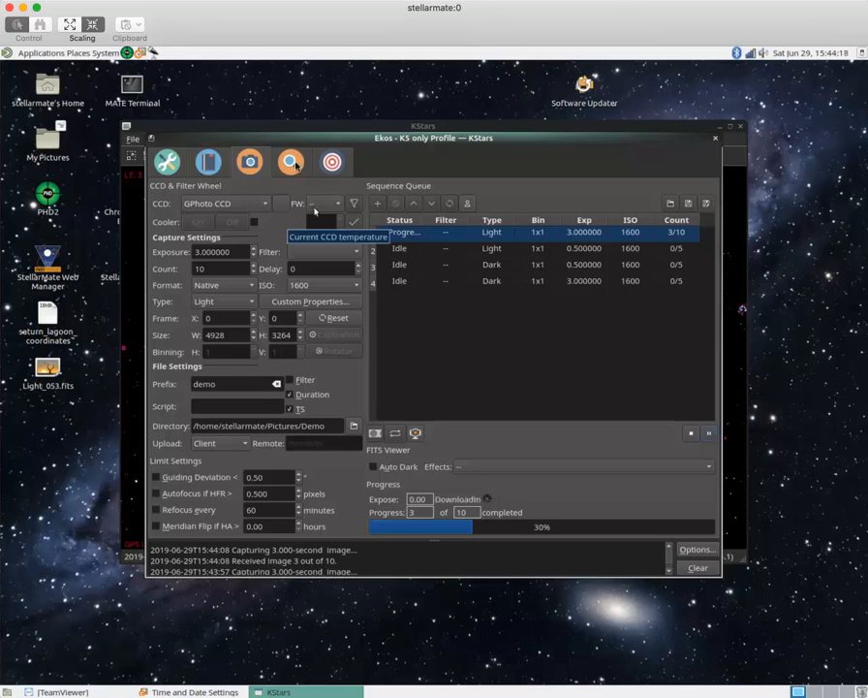
- Show the Focus module for GPhoto CCD, set to 0.5-second exposures at ISO 1600
{"action": "left_click", "coordinate": [294, 161]}
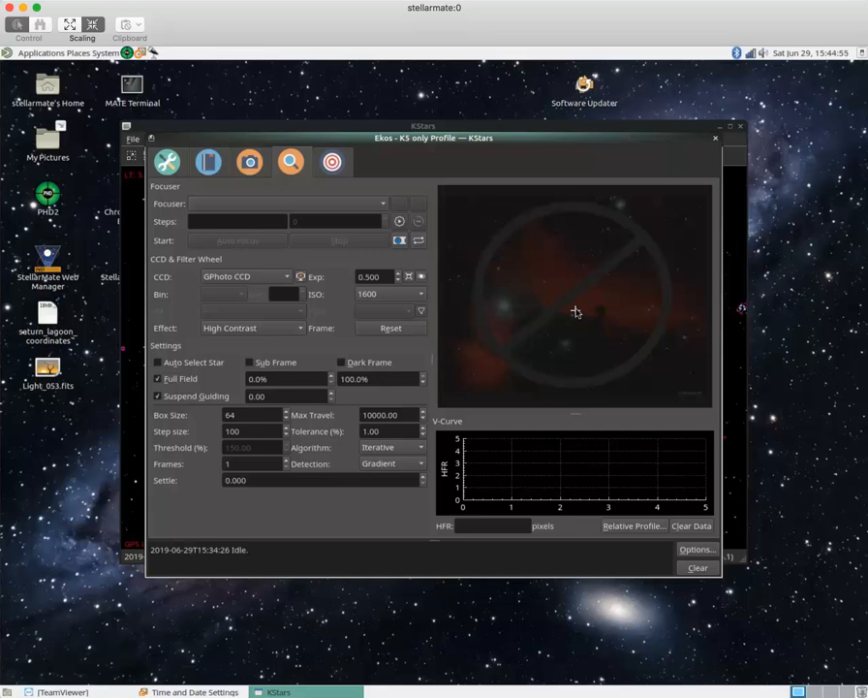
- Return to Capture and stop the sequence once the ten 3-second lights finish, leaving the 0.5-second job at 2/5
{"action": "left_click", "coordinate": [254, 167]}
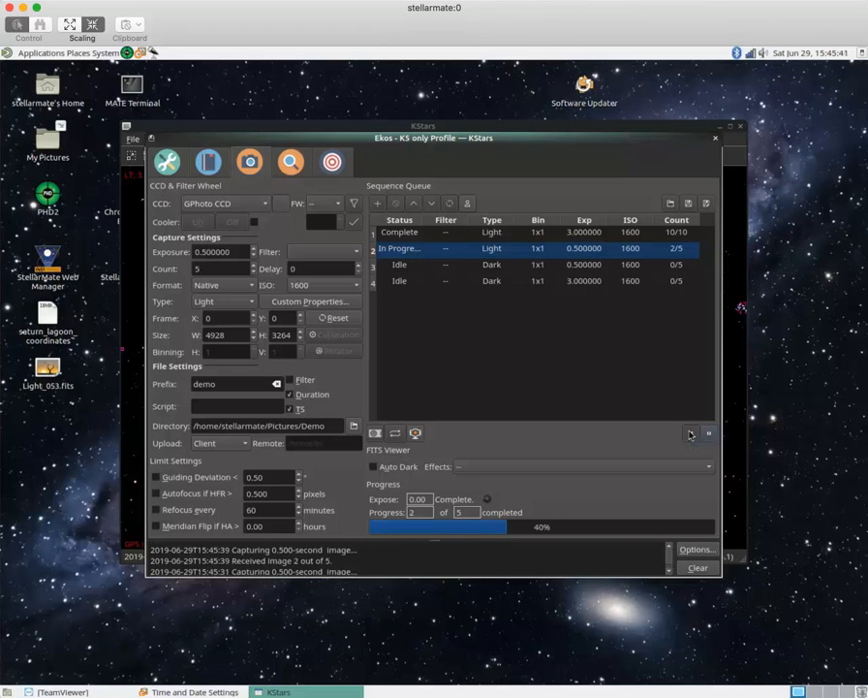
{"action": "left_click", "coordinate": [690, 435]}
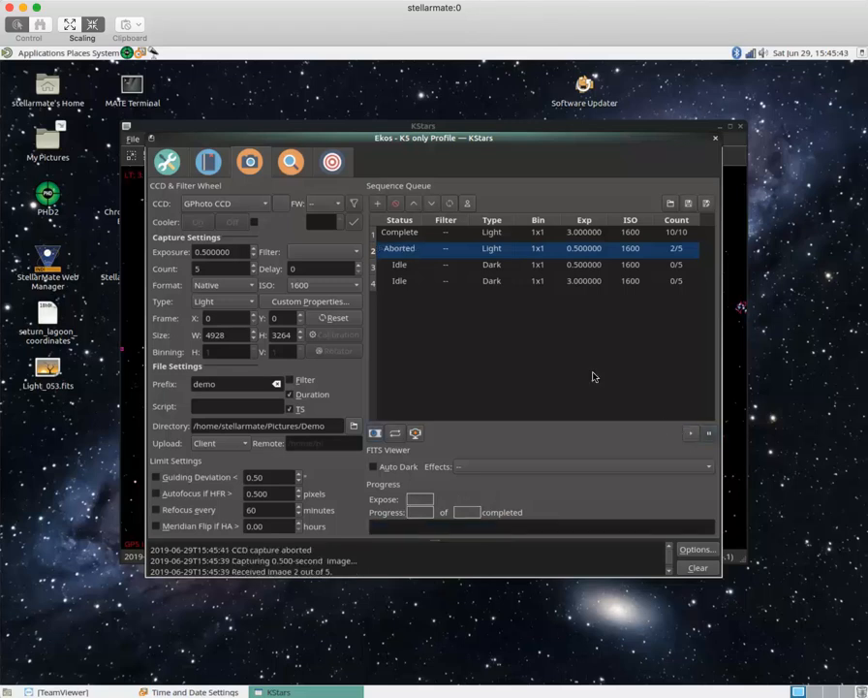
- Browse from the Home folder to Pictures/Demo/Light to view the 15 captured image files
{"action": "left_click", "coordinate": [80, 53]}
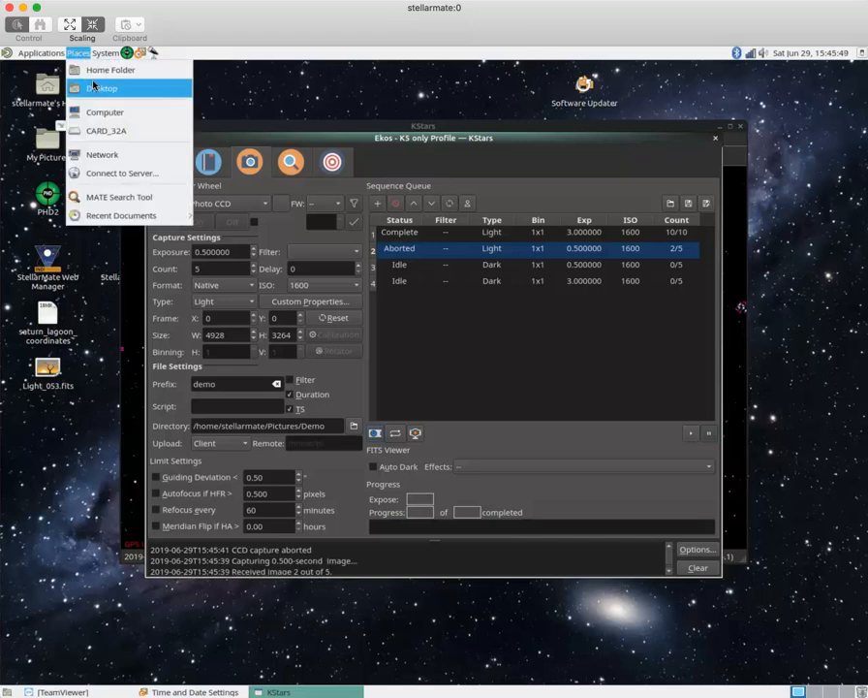
{"action": "left_click", "coordinate": [97, 72]}
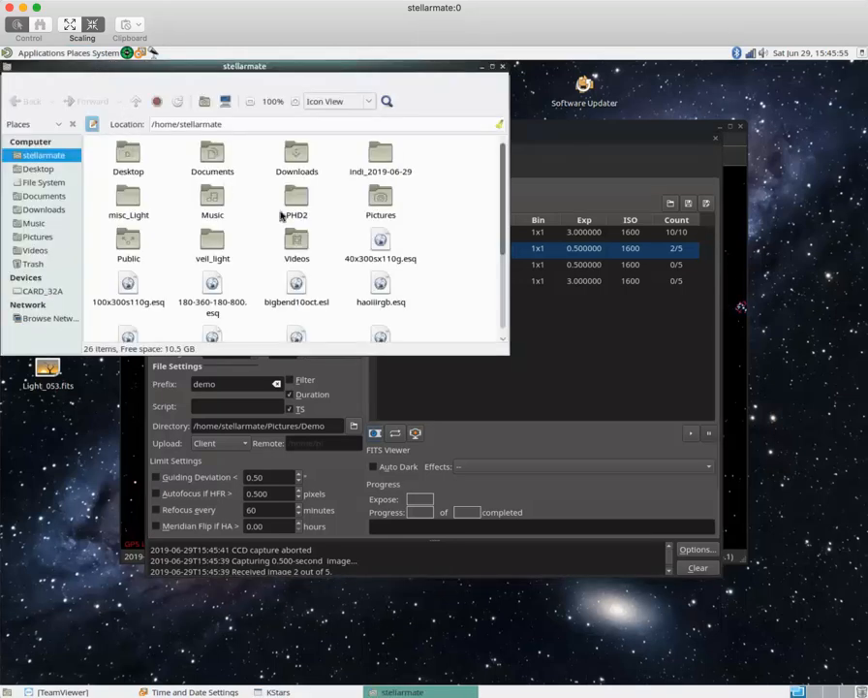
{"action": "left_click", "coordinate": [381, 199]}
{"action": "double_click", "coordinate": [381, 198]}
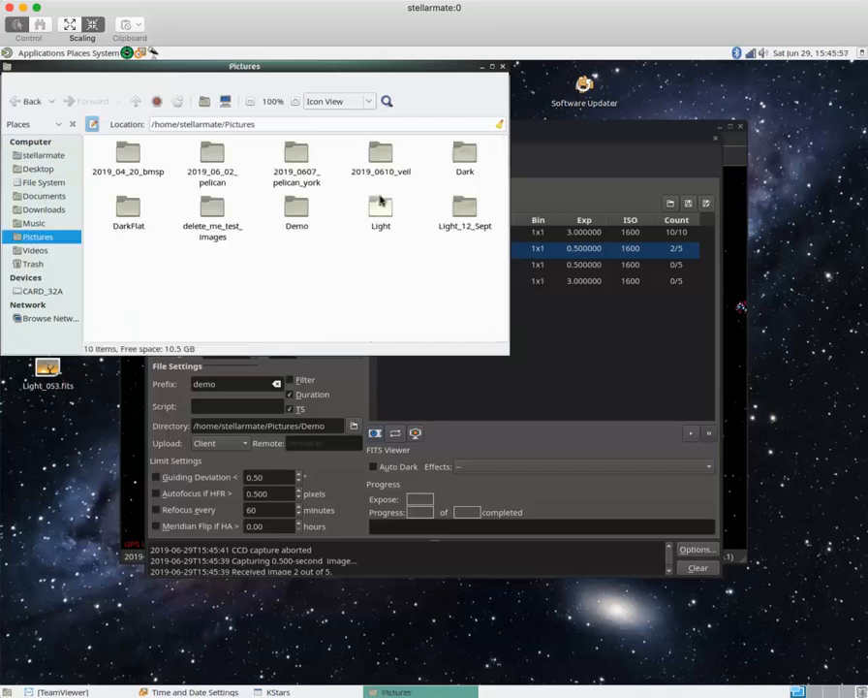
{"action": "left_click", "coordinate": [298, 210]}
{"action": "double_click", "coordinate": [298, 212]}
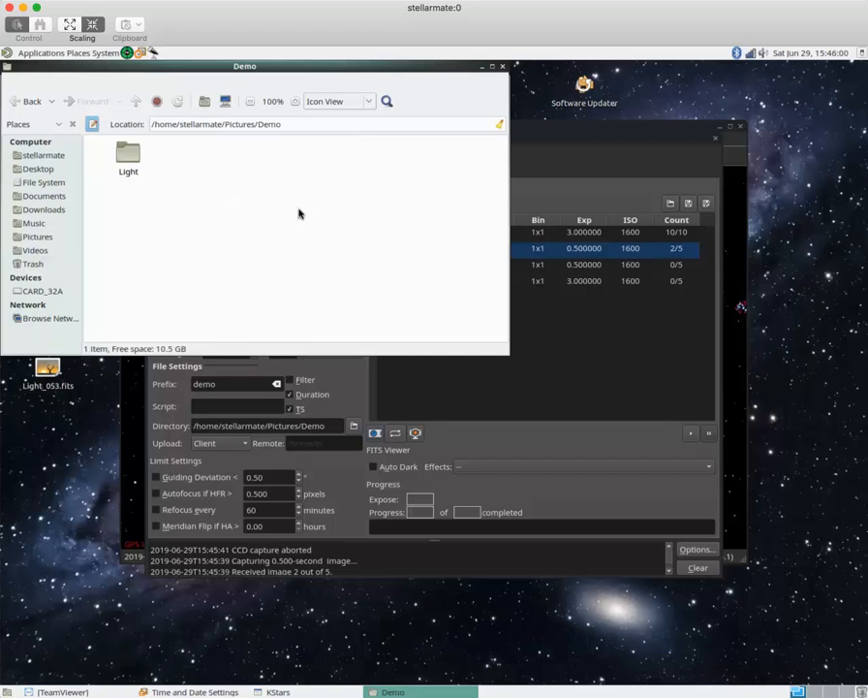
{"action": "double_click", "coordinate": [129, 155]}
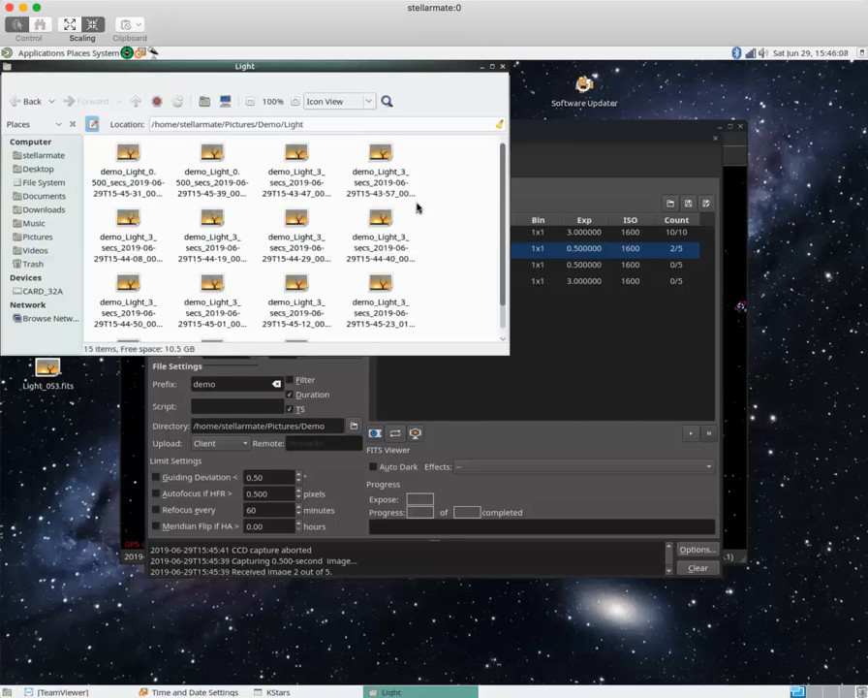
{"action": "scroll", "coordinate": [418, 207], "scroll_direction": "down", "scroll_amount": 2}
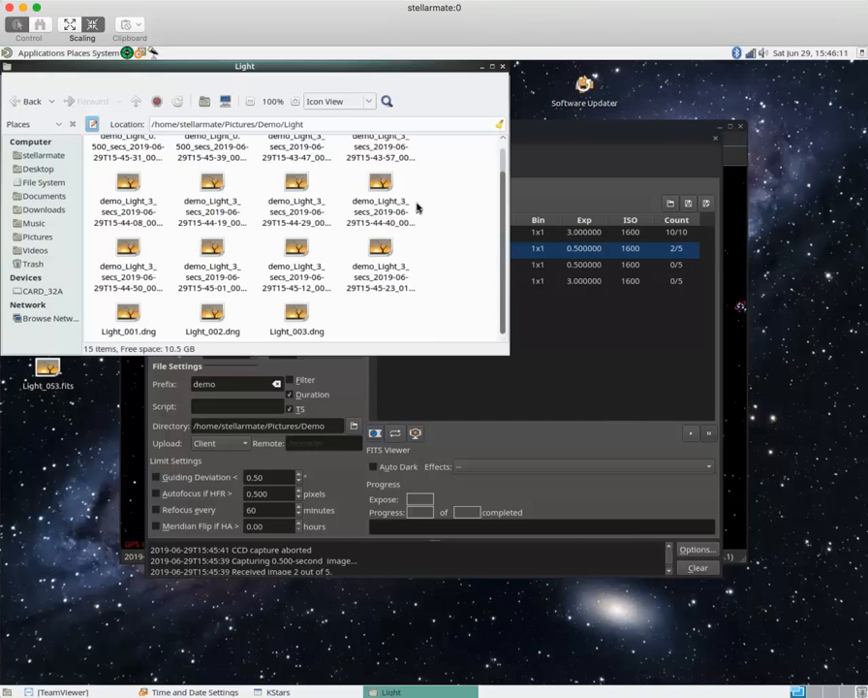
{"action": "scroll", "coordinate": [418, 206], "scroll_direction": "up", "scroll_amount": 2}
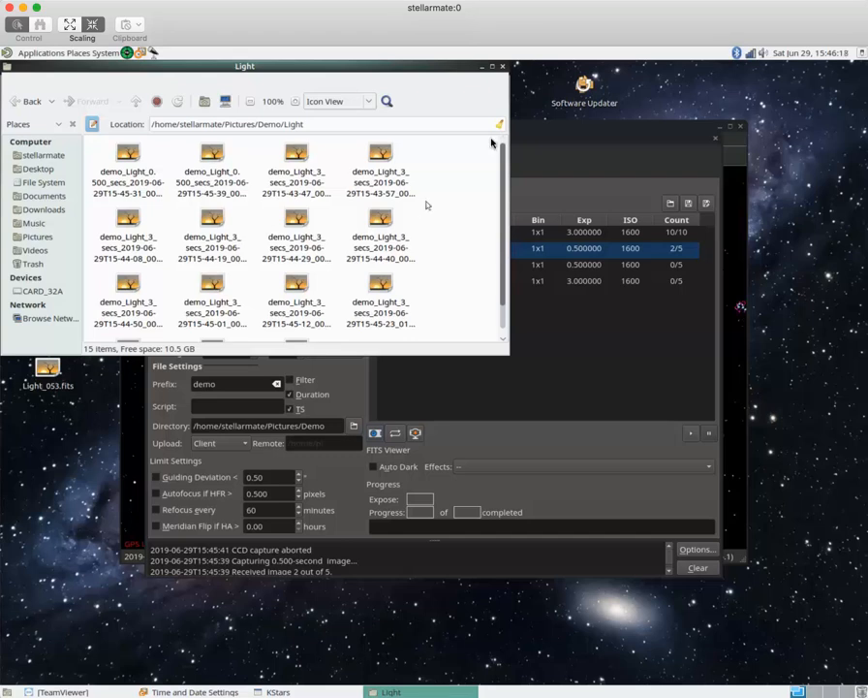
- Close the Caja window to bring the Ekos Capture queue back into view
{"action": "left_click", "coordinate": [502, 67]}
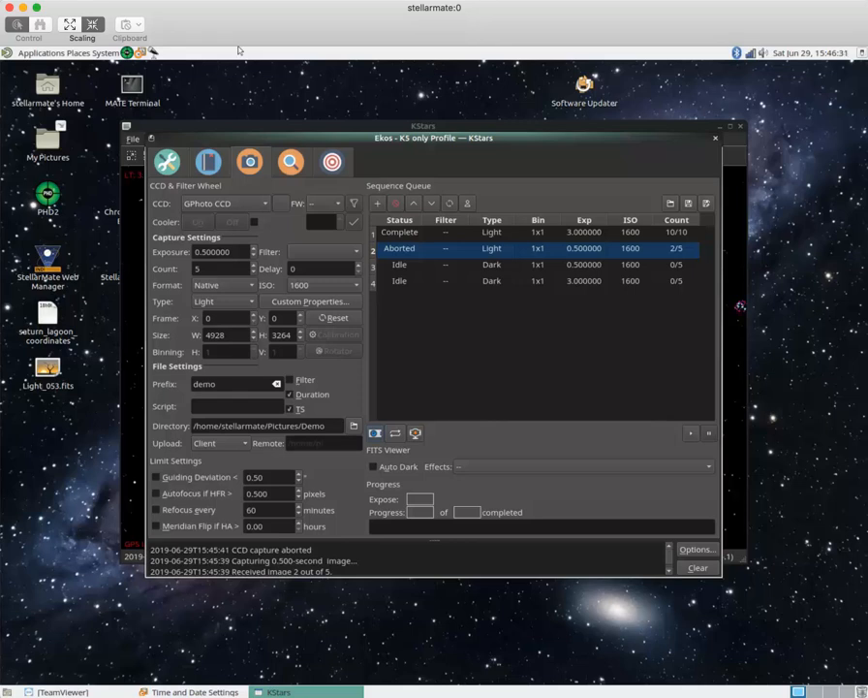
{"action": "mouse_move", "coordinate": [720, 680]}
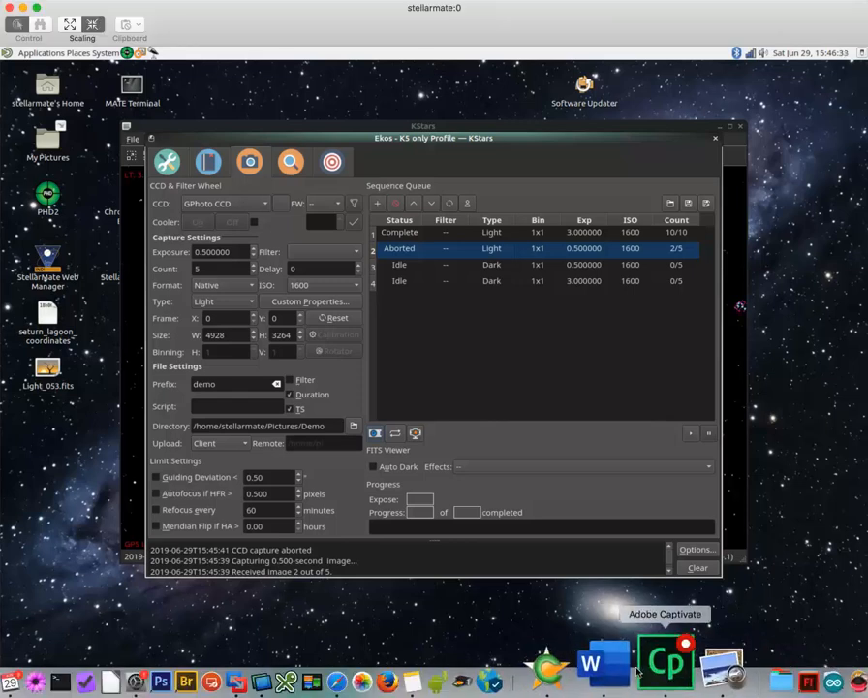